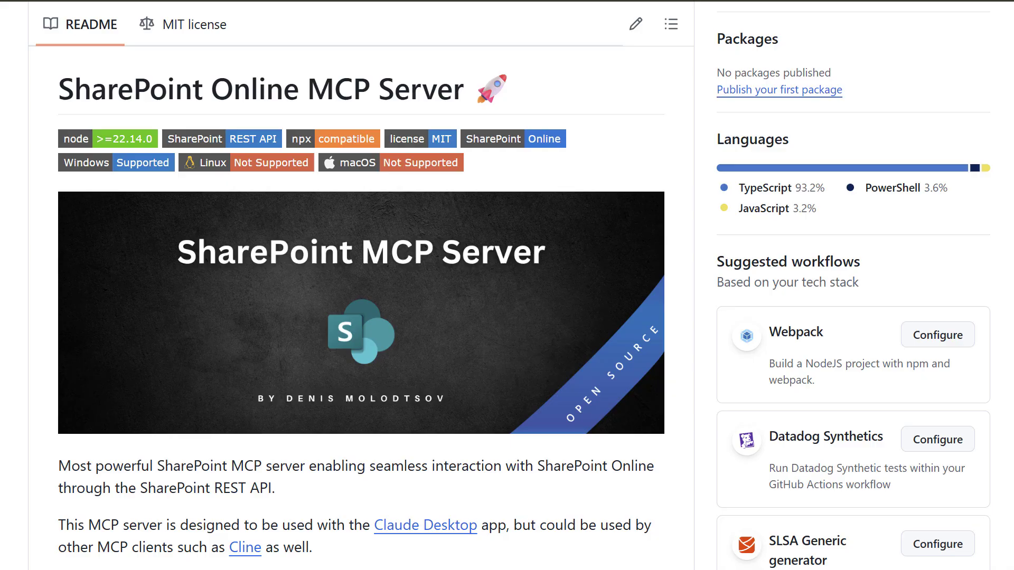
# - Look through the SharePoint Online MCP Server README down to its operations availability tables
pyautogui.scroll(-20, 360, 307)
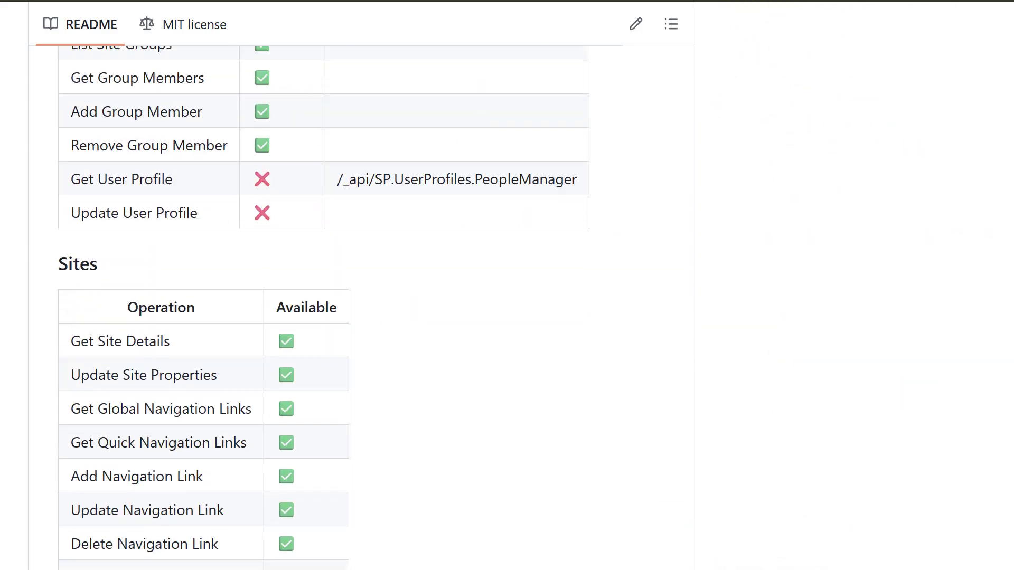
pyautogui.scroll(1, 361, 306)
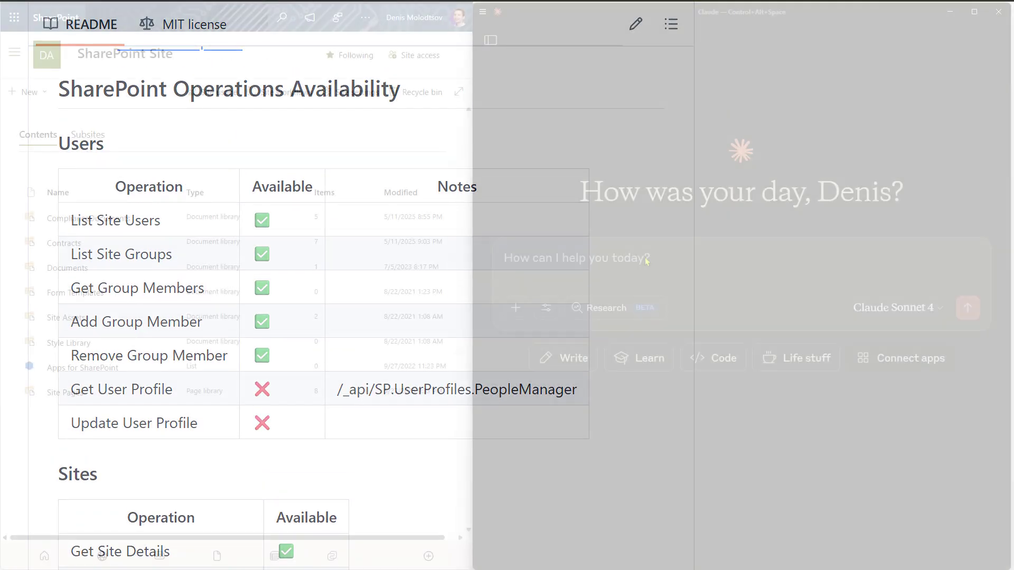
pyautogui.write('get me all lists from')
pyautogui.write('get me all lists from https://gocleverpointcom.sharepoint.com/sites/Demo-AppsMigrator')
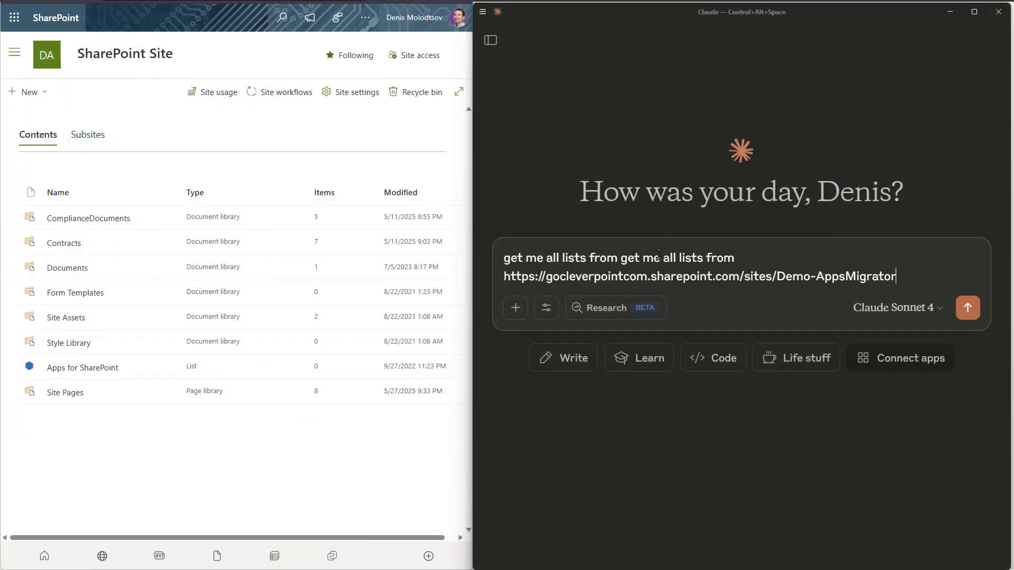
pyautogui.hotkey('shift', 'Return')
pyautogui.write('show it in a table')
pyautogui.press('Return')
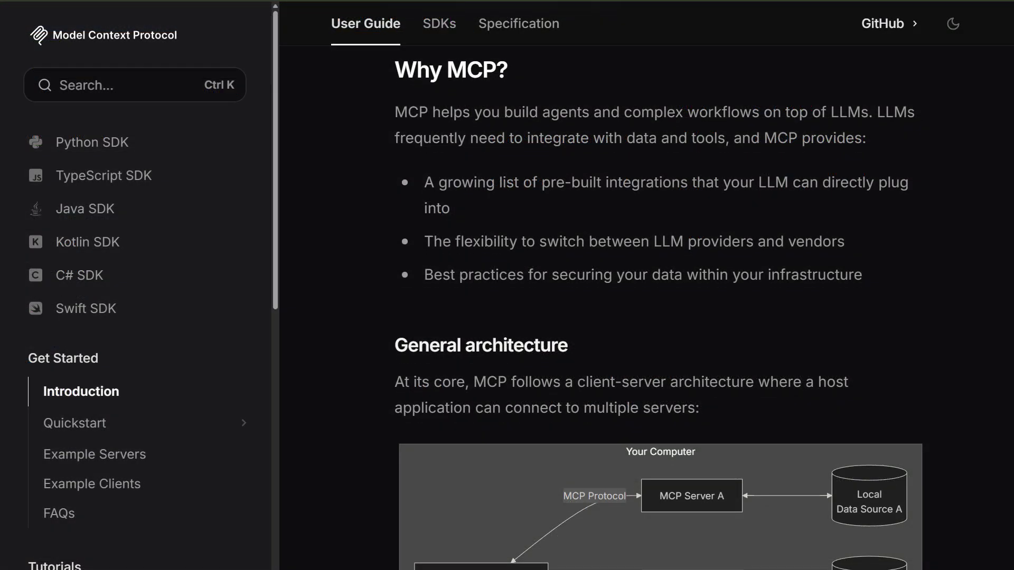
# - Read the Model Context Protocol introduction and the README's tables of supported user, site, feature, list and content type operations
pyautogui.scroll(-5, 659, 312)
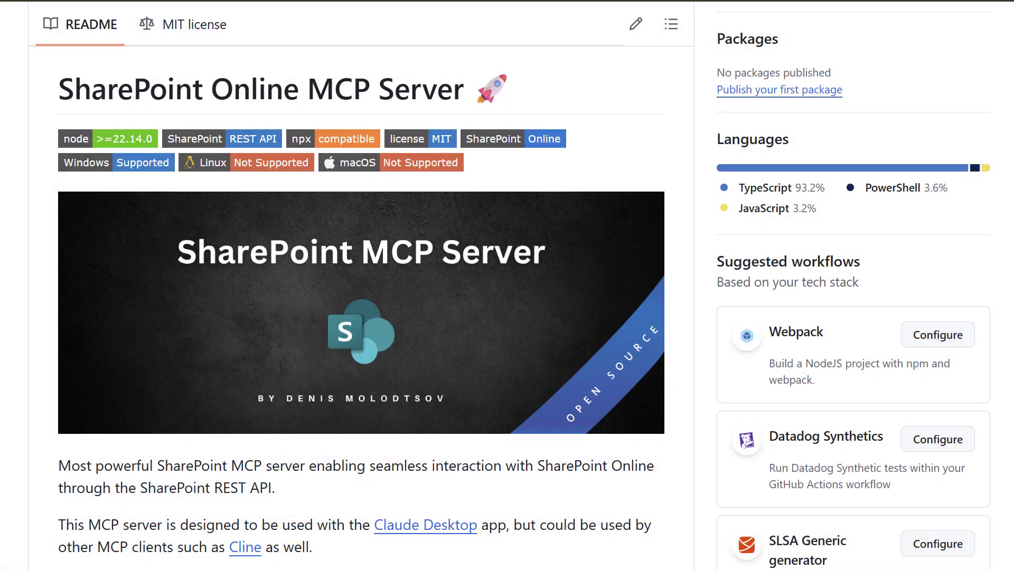
pyautogui.scroll(-20, 362, 306)
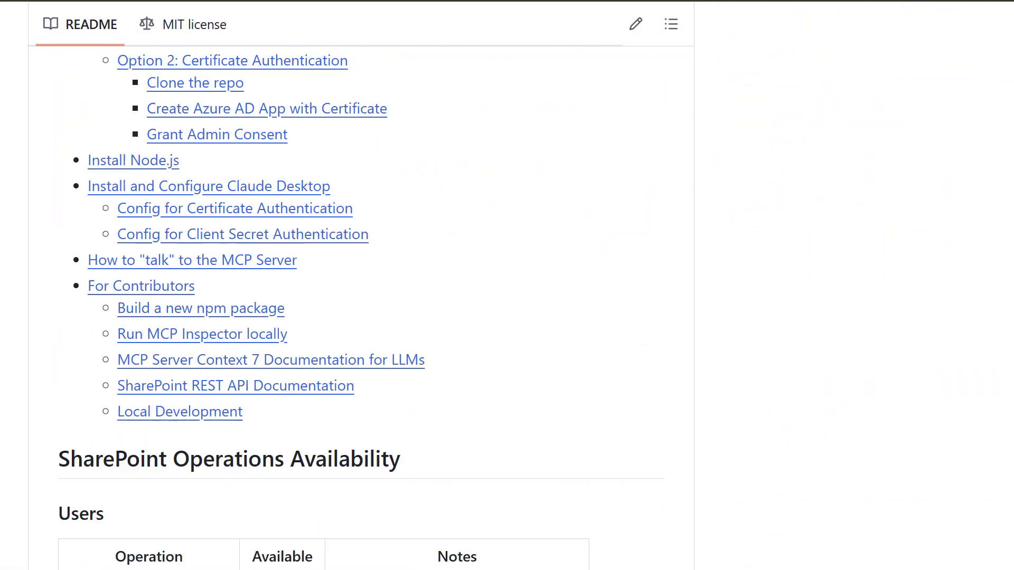
pyautogui.scroll(1, 361, 306)
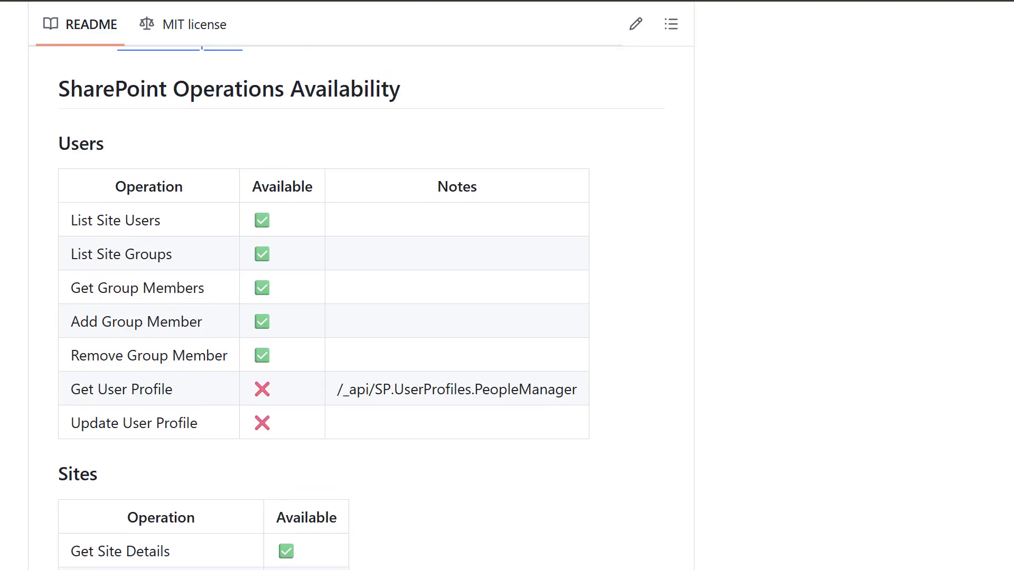
pyautogui.scroll(-13, 362, 306)
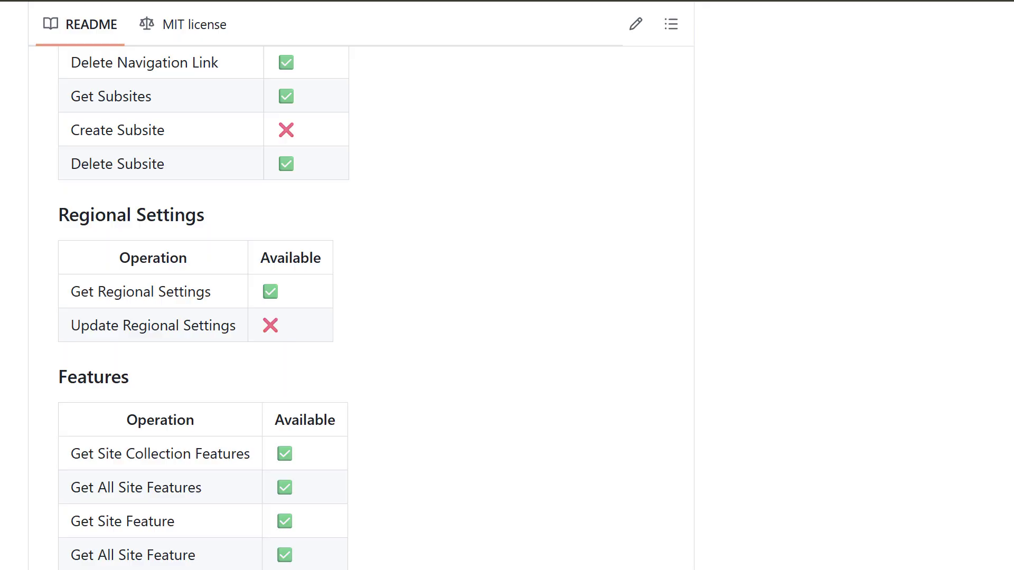
pyautogui.scroll(-10, 362, 307)
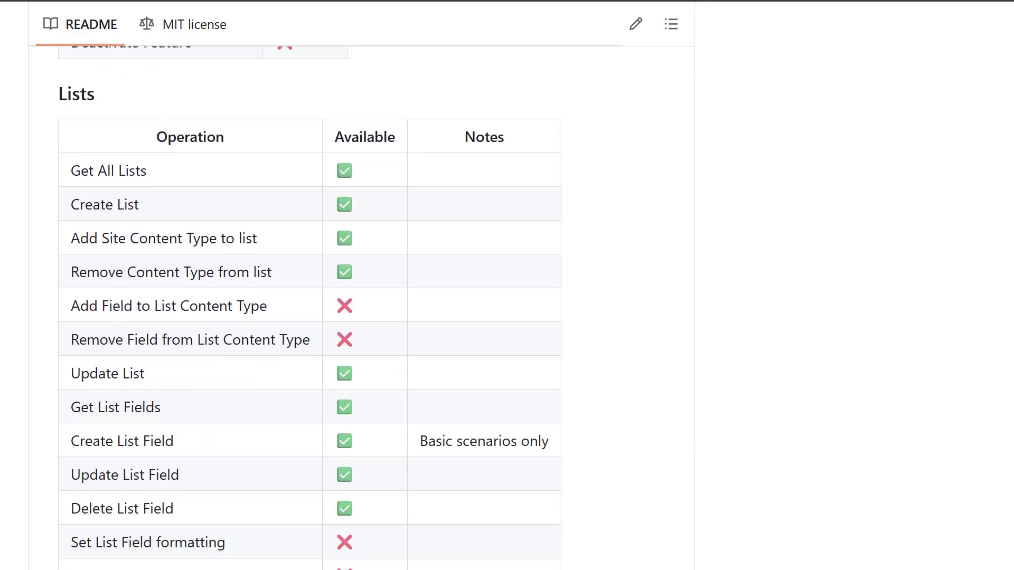
pyautogui.scroll(-18, 361, 306)
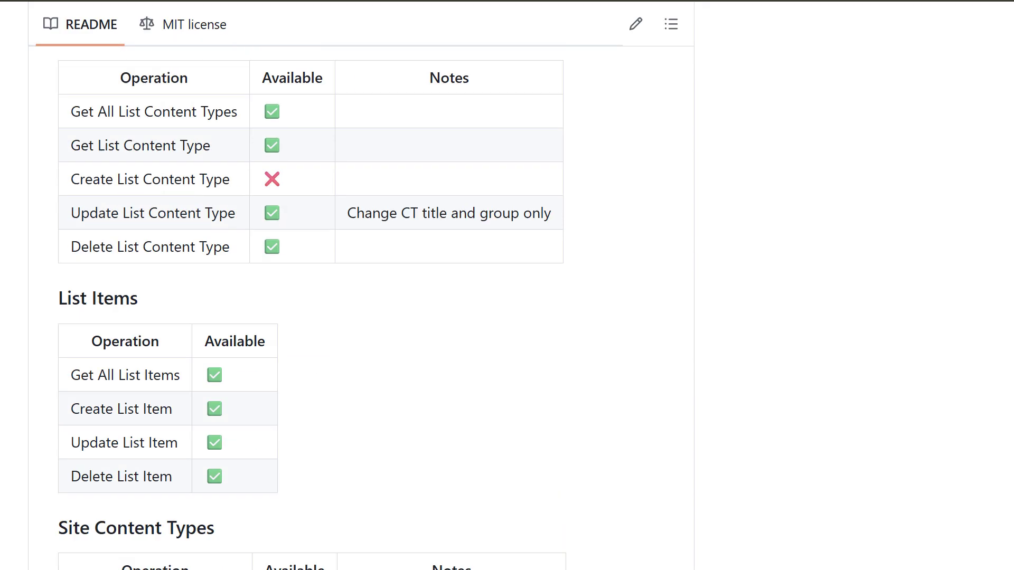
pyautogui.scroll(2, 362, 306)
pyautogui.scroll(-8, 361, 306)
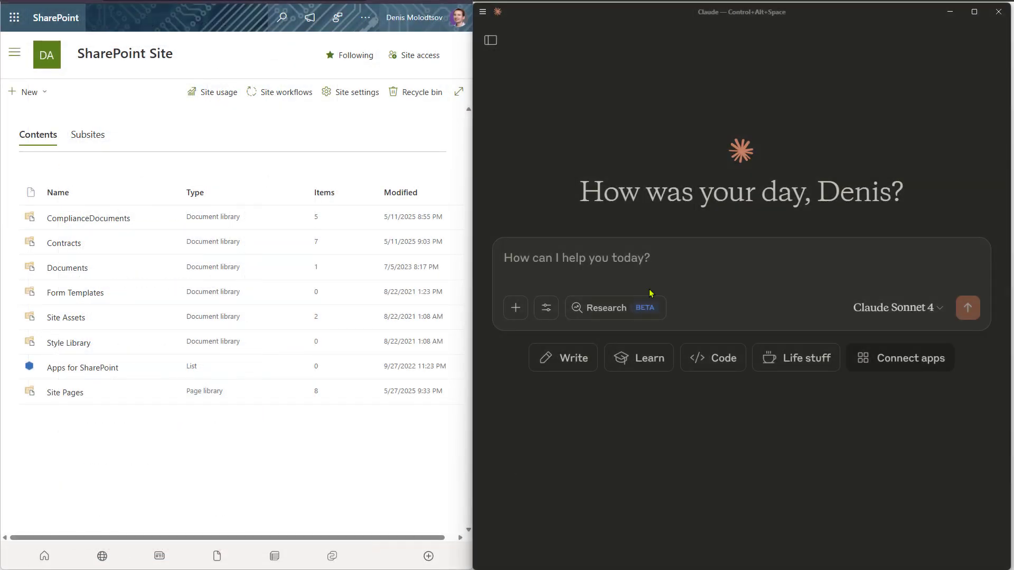
pyautogui.click(675, 259)
pyautogui.write('In https://gocleverpointcom.sharepoint.com/sites/Demo-AppsMigrator, create a new SharePoint list for storing projects. Then create columns, views and sample data. And lastly add the list to the quick navigation and rename the site to "PMO Hub", add some emojis to the title as well.')
pyautogui.click(963, 340)
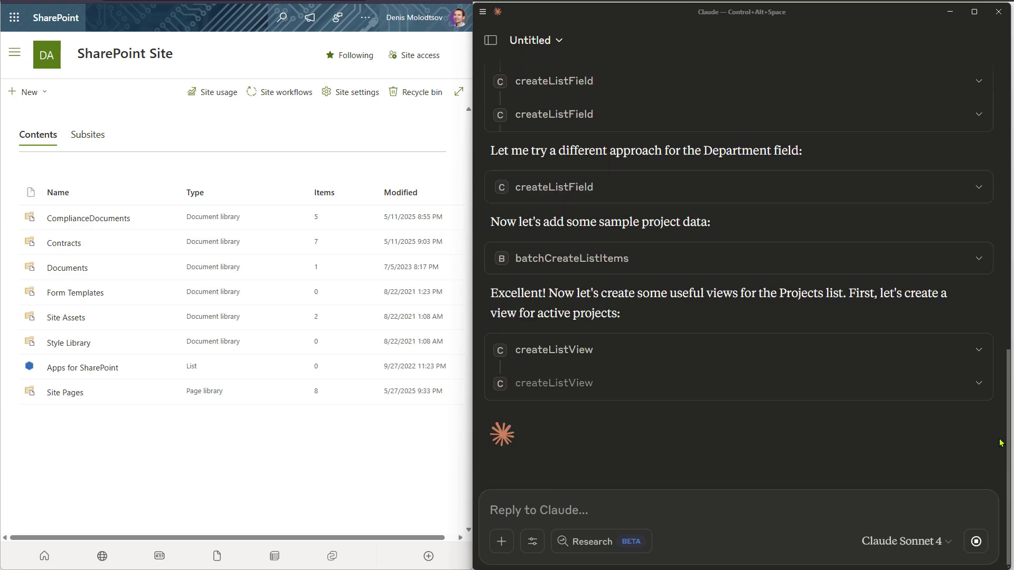
# - Refresh the SharePoint site contents, open the new Projects list and inspect its columns and the ERP System Implementation item
pyautogui.press('F5')
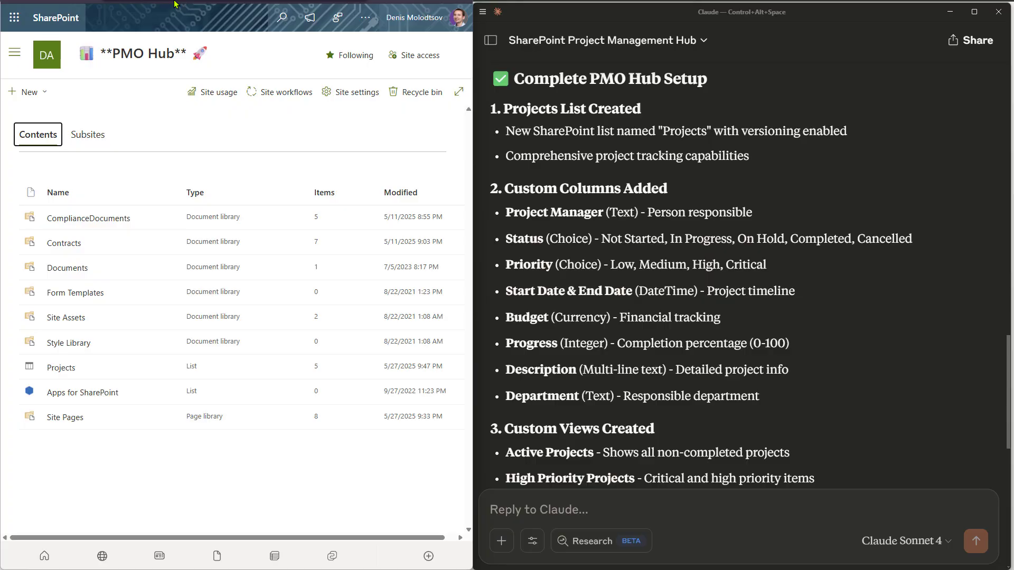
pyautogui.click(66, 371)
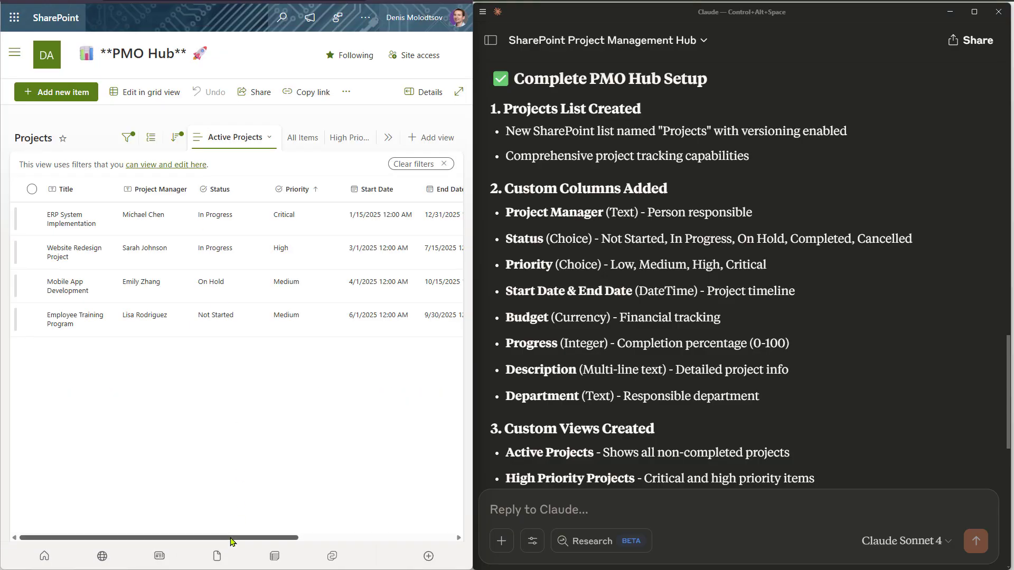
pyautogui.moveTo(231, 541); pyautogui.dragTo(187, 547)
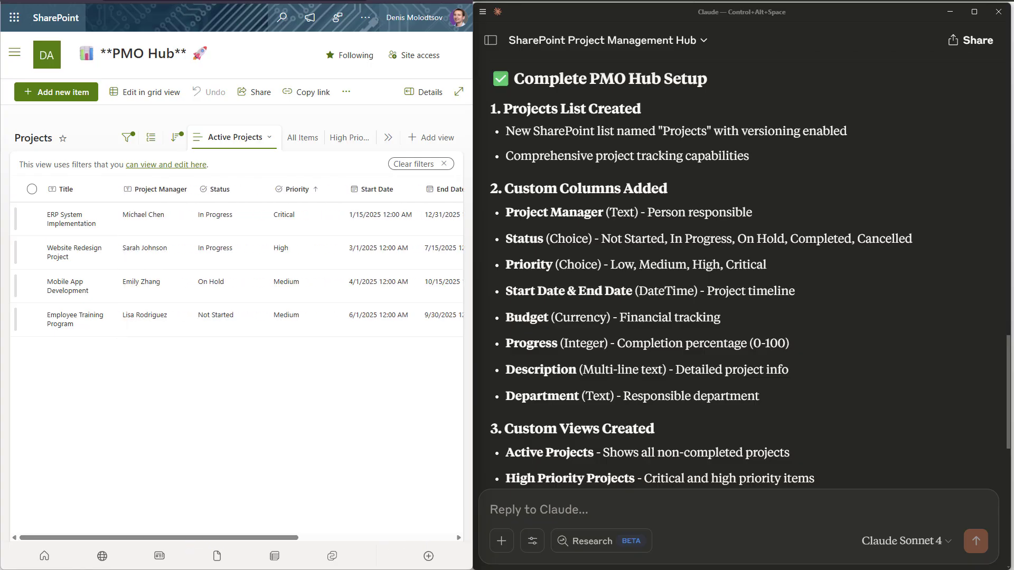
pyautogui.doubleClick(73, 224)
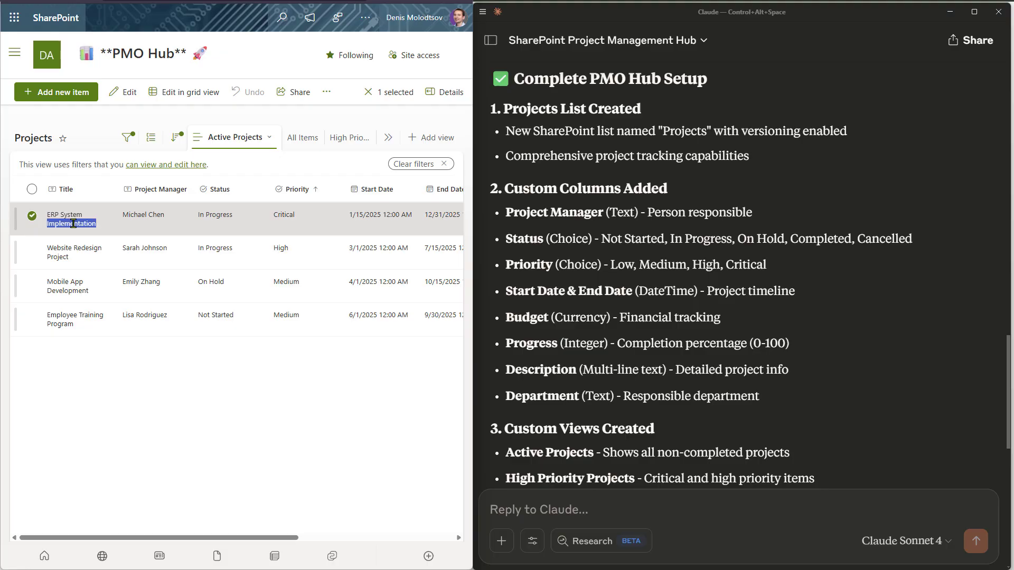
pyautogui.click(91, 227)
pyautogui.scroll(-1, 165, 229)
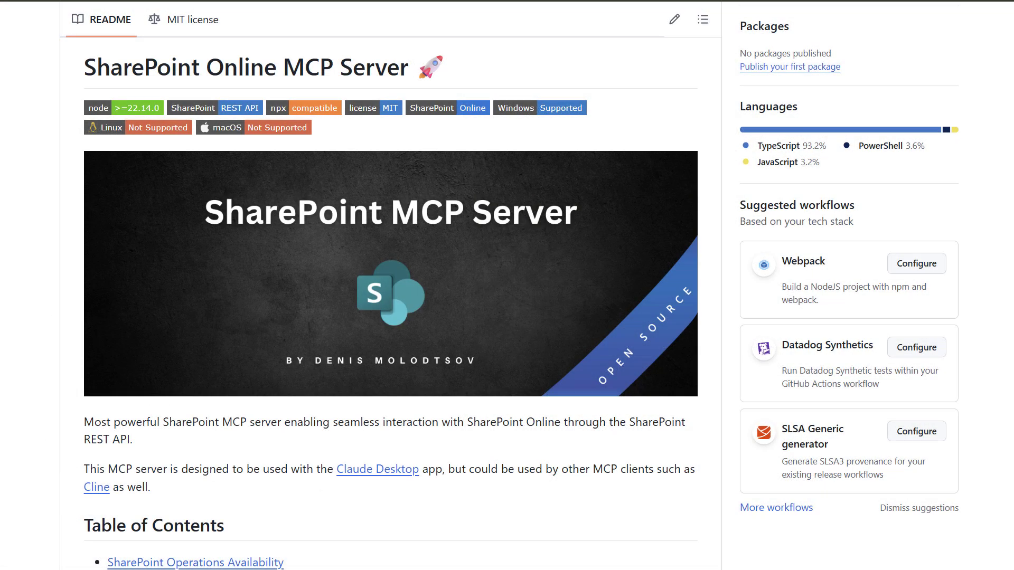
# - Open the code download options of the SharePoint MCP server repository on GitHub
pyautogui.scroll(7, 391, 286)
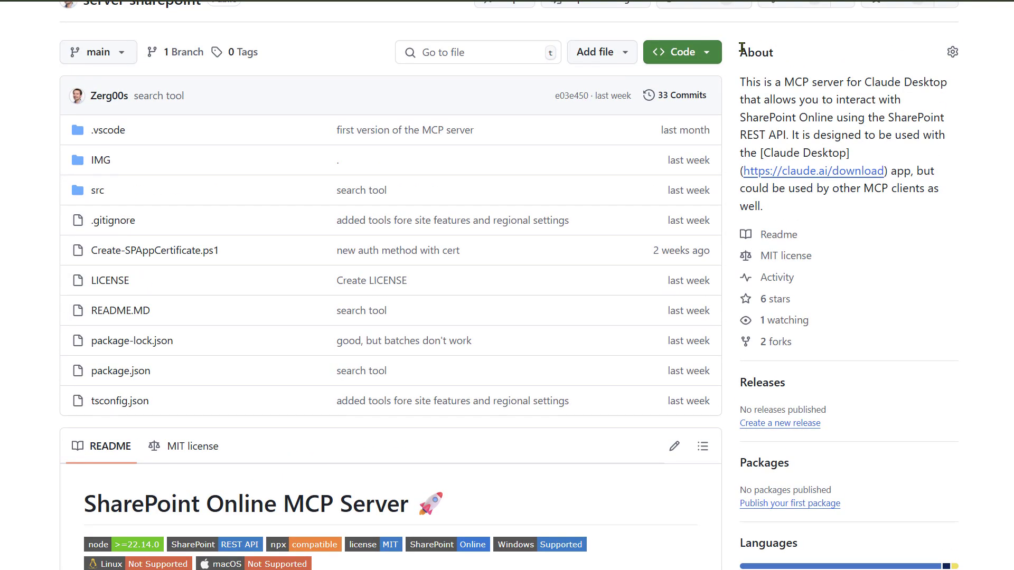
pyautogui.click(708, 53)
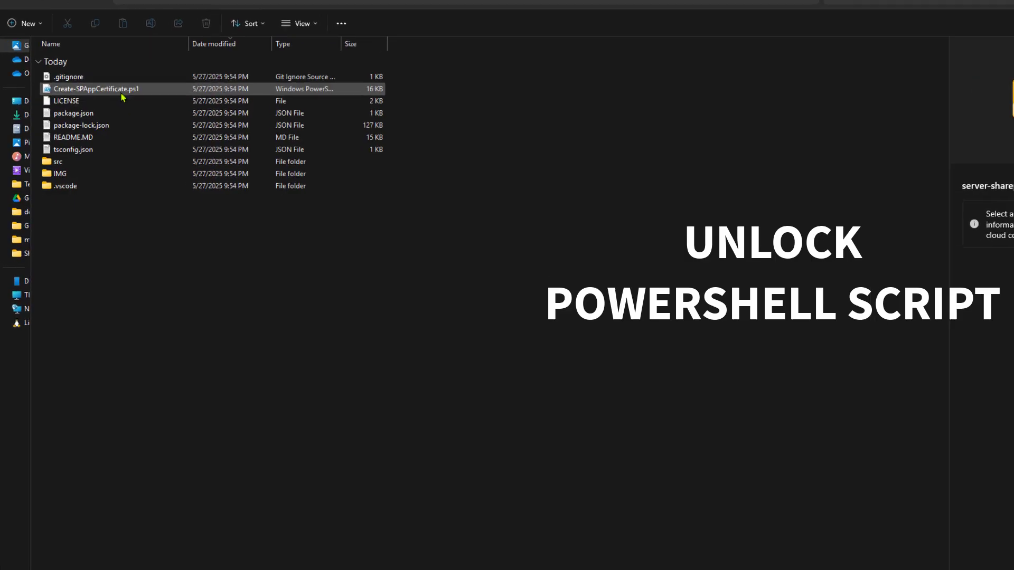
# - Unblock the downloaded Create-SPAppCertificate.ps1 script in its file properties and apply the change
pyautogui.rightClick(127, 90)
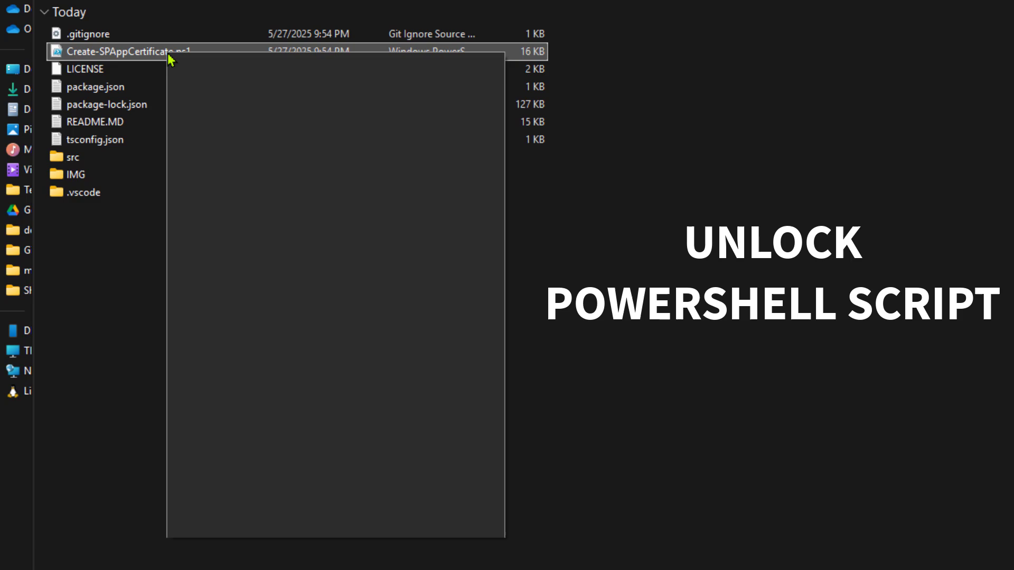
pyautogui.click(283, 544)
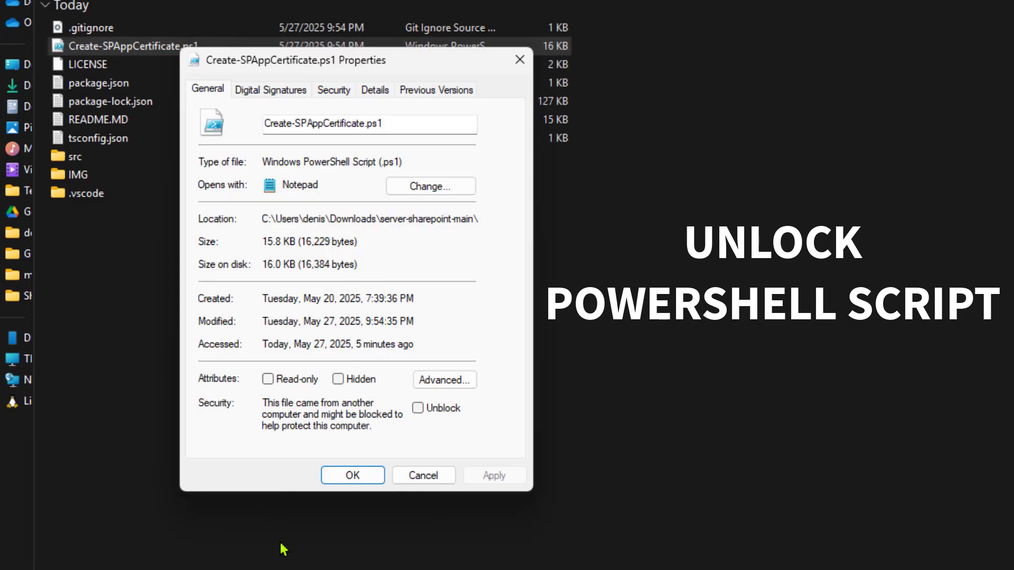
pyautogui.click(418, 409)
pyautogui.click(494, 476)
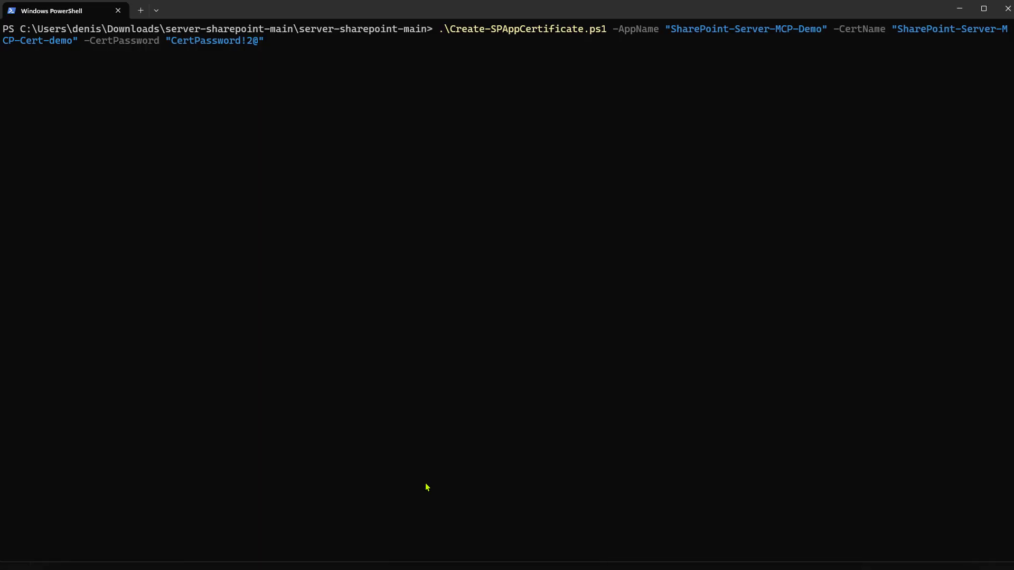
# - Run Create-SPAppCertificate.ps1 with app name SharePoint-Server-MCP-Demo, certificate name SharePoint-Server-MCP-Cert-demo and the certificate password
pyautogui.press('Return')
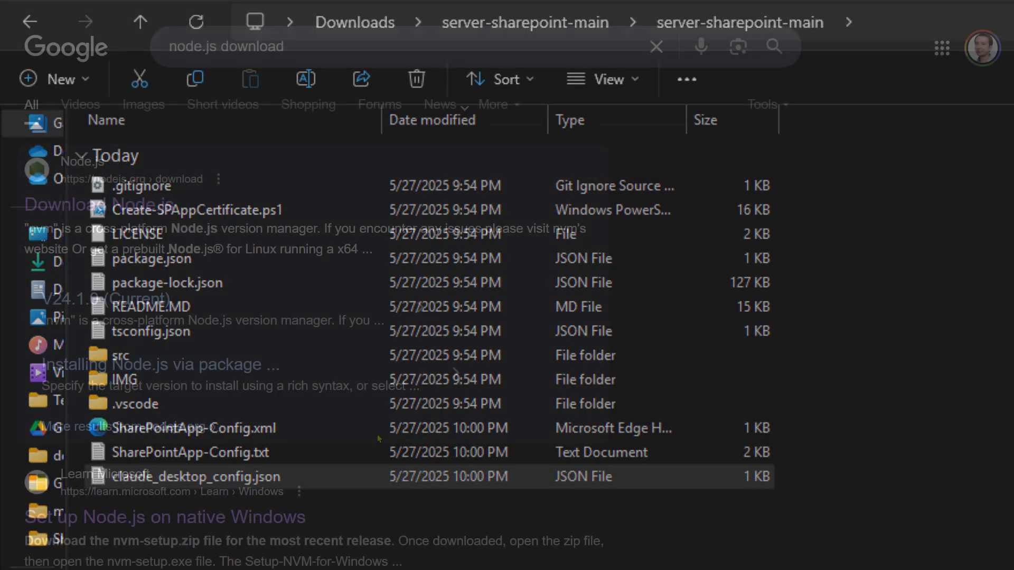
# - Open the Node.js download page from the search results and check the installed version with node --version in PowerShell
pyautogui.click(127, 208)
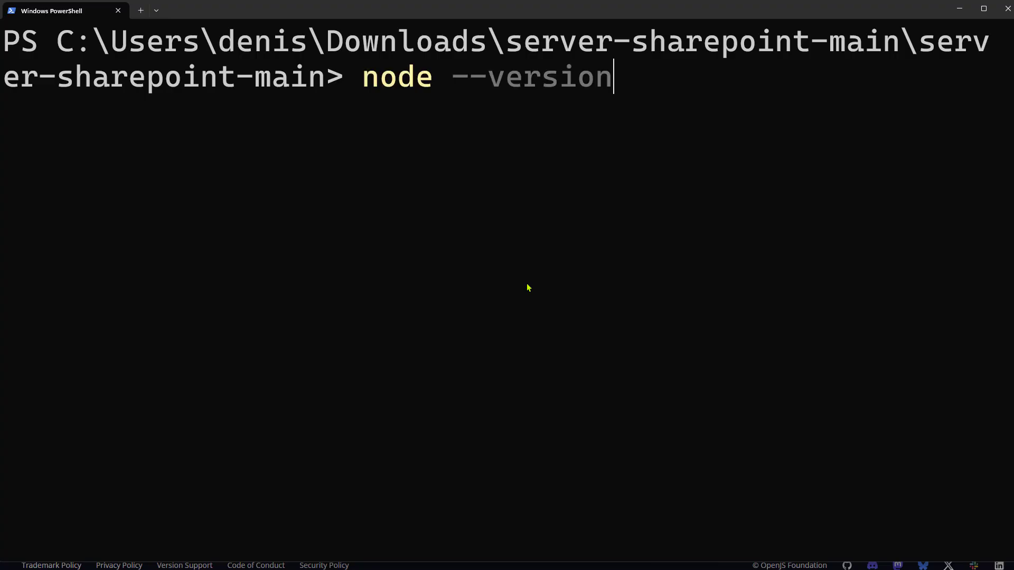
pyautogui.press('Return')
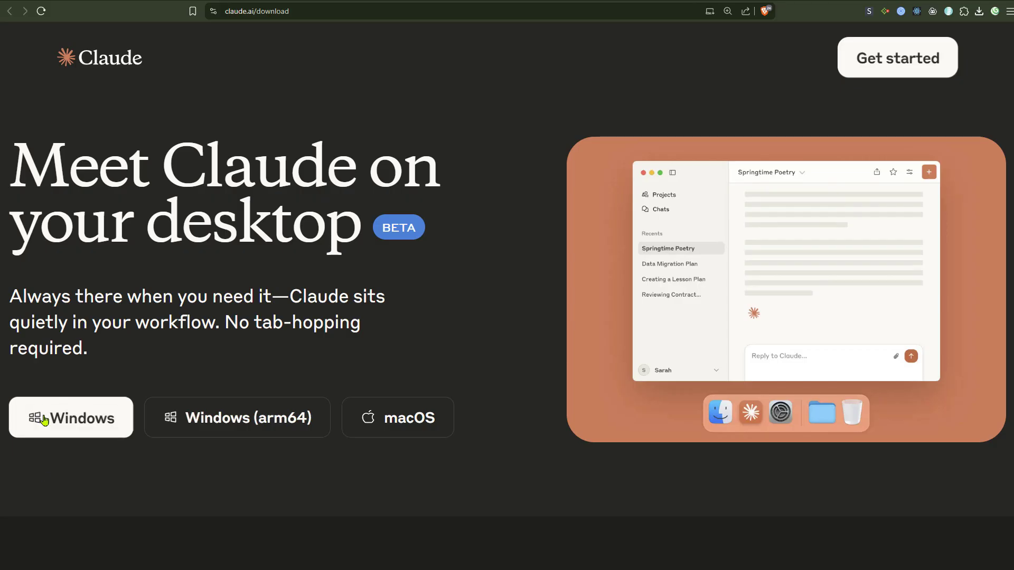
# - Download Claude Desktop for Windows from claude.ai/download
pyautogui.click(47, 415)
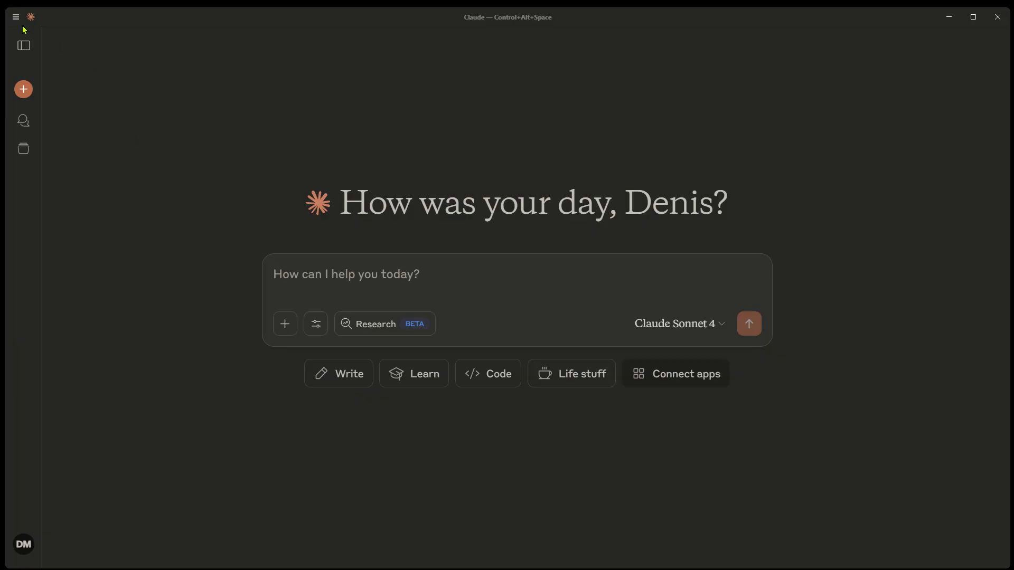
# - Open Claude Desktop's developer settings and bring up its MCP configuration file for editing
pyautogui.click(15, 18)
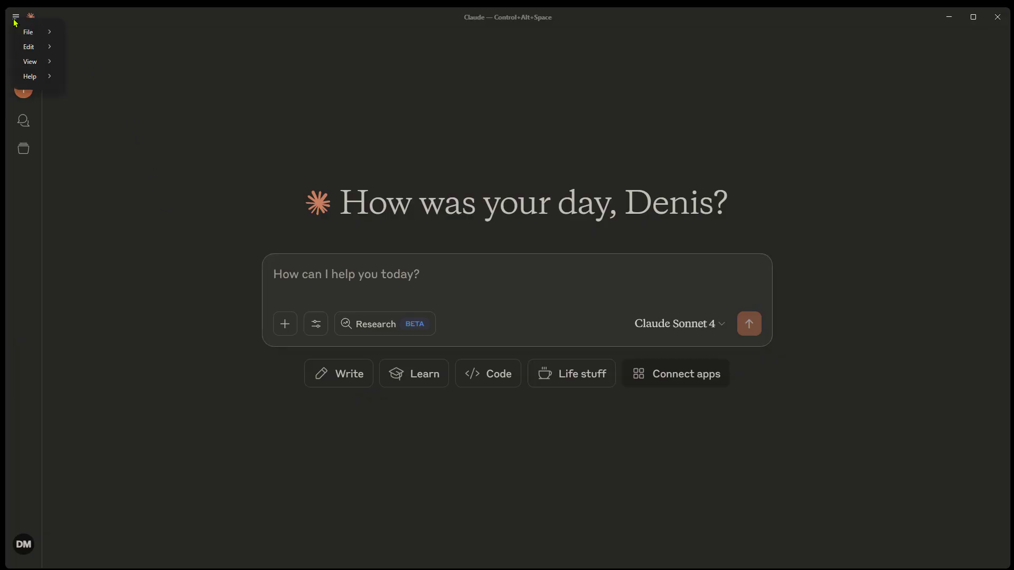
pyautogui.moveTo(29, 32)
pyautogui.click(87, 45)
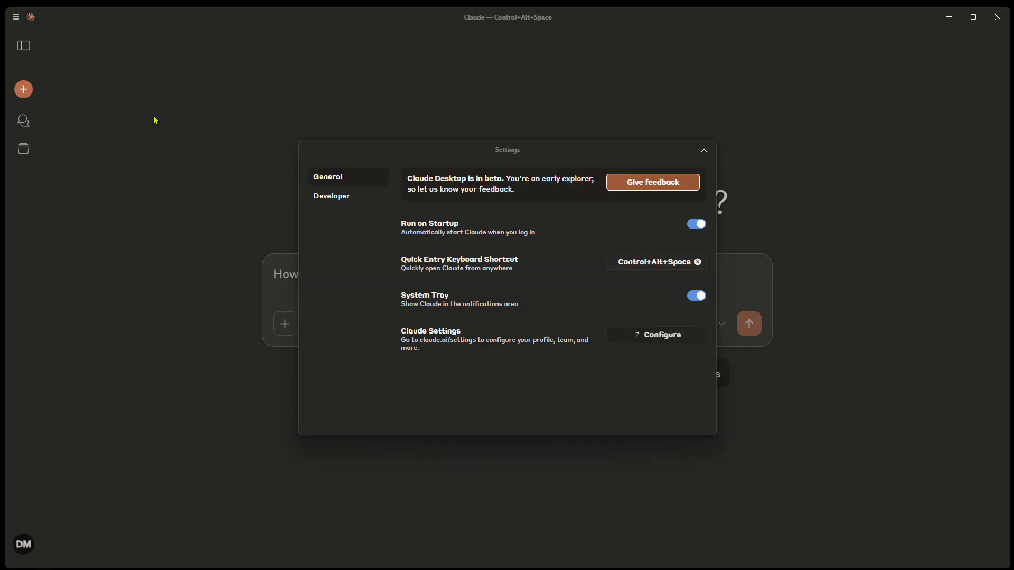
pyautogui.click(332, 198)
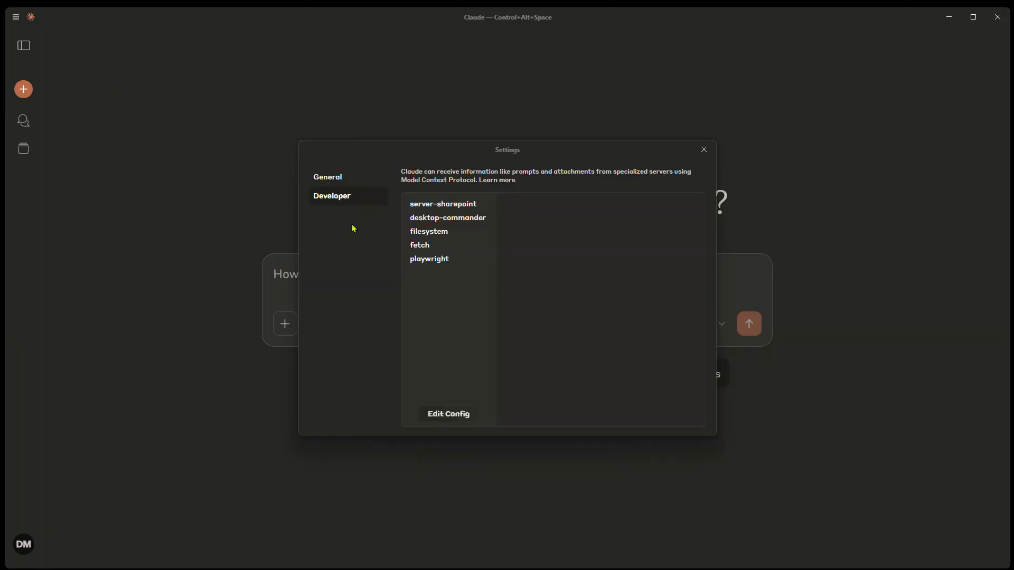
pyautogui.click(452, 415)
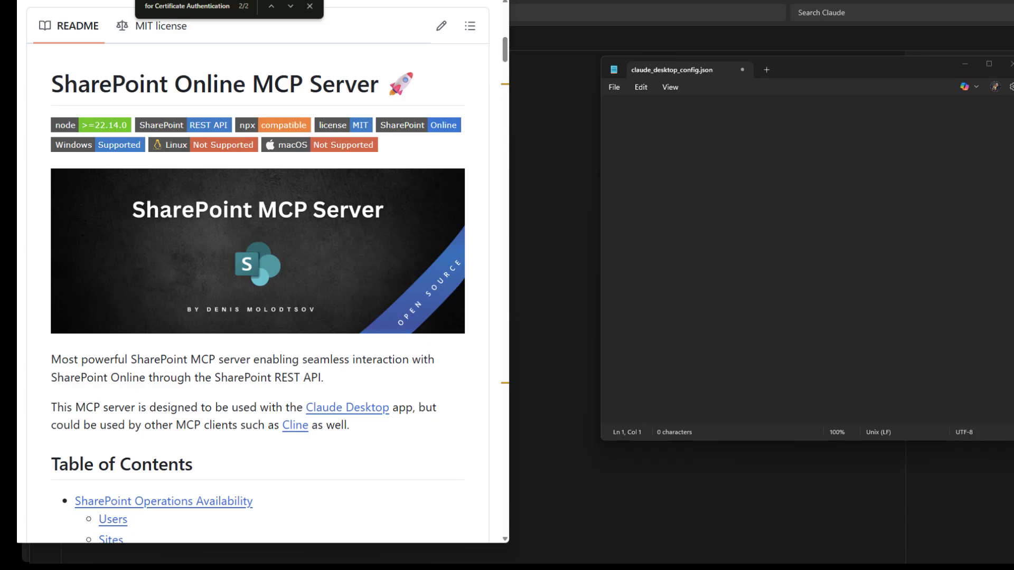
# - Copy the README's Config for Certificate Authentication JSON into claude_desktop_config.json
pyautogui.moveTo(503, 52); pyautogui.dragTo(479, 389)
pyautogui.moveTo(99, 467); pyautogui.dragTo(60, 235)
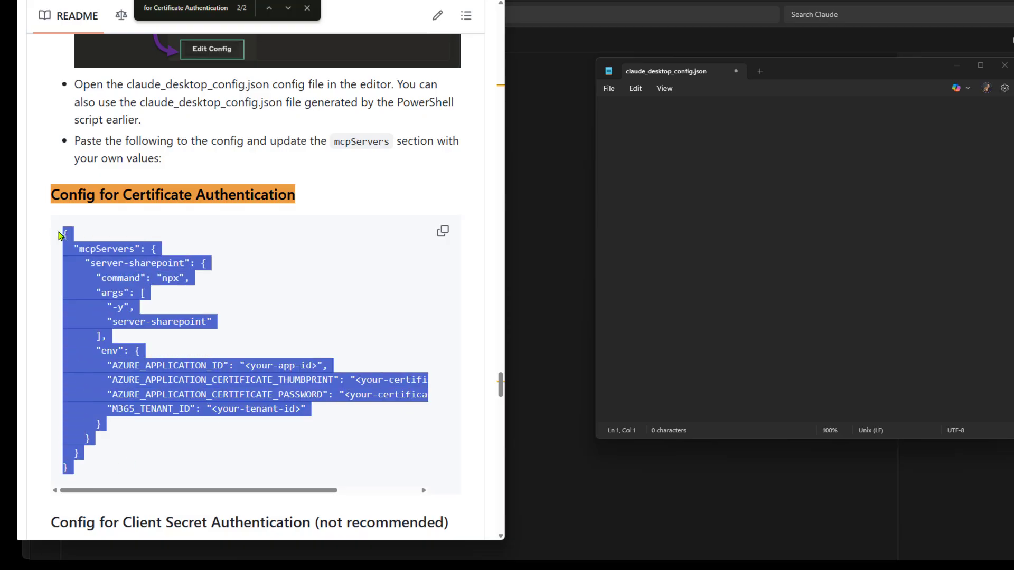
pyautogui.hotkey('ctrl', 'c')
pyautogui.click(761, 167)
pyautogui.hotkey('ctrl', 'v')
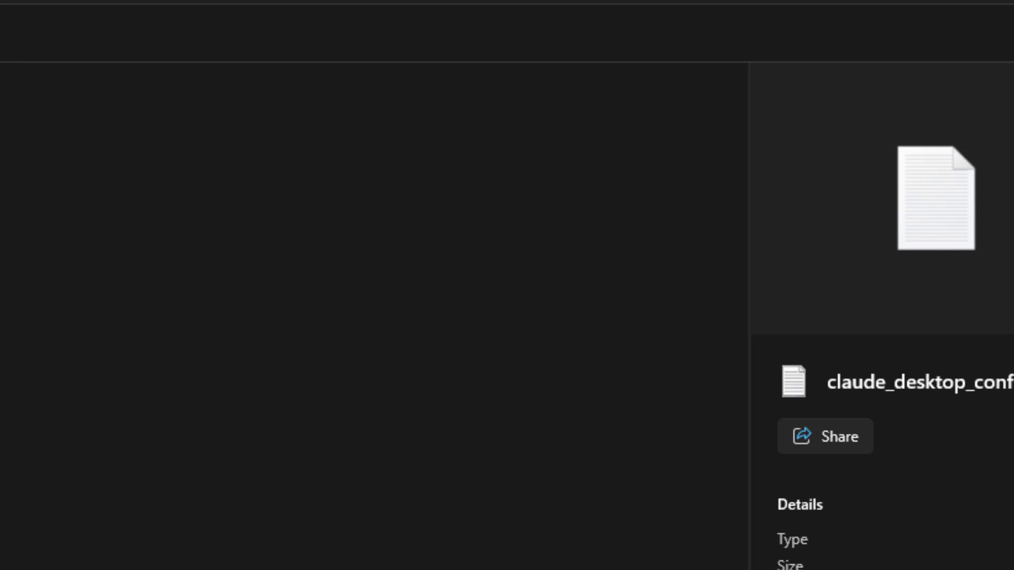
# - Move the generated claude_desktop_config.json from the server-sharepoint-main folder into the Claude folder, replacing the existing file
pyautogui.click(657, 220)
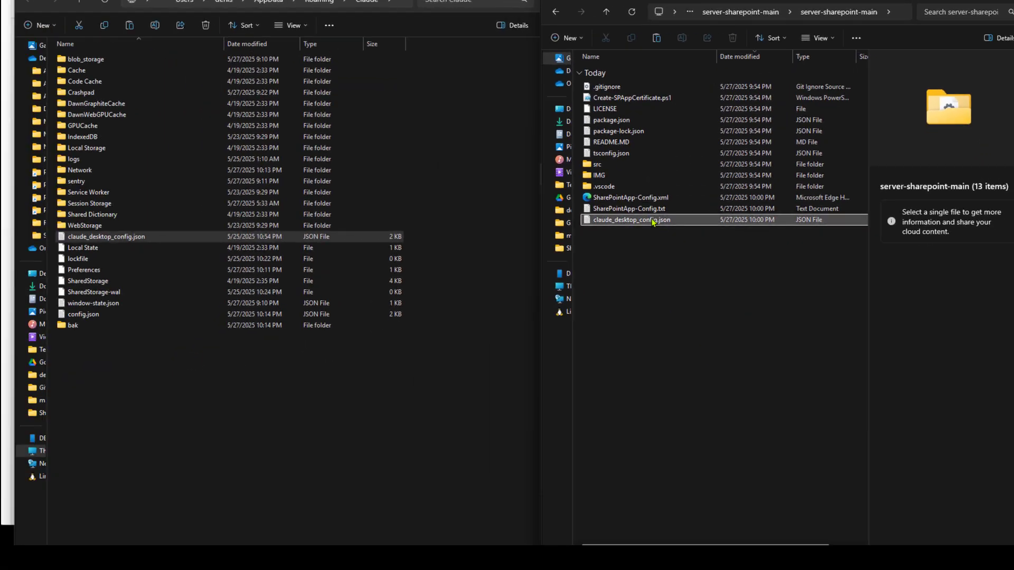
pyautogui.moveTo(659, 220); pyautogui.dragTo(159, 391)
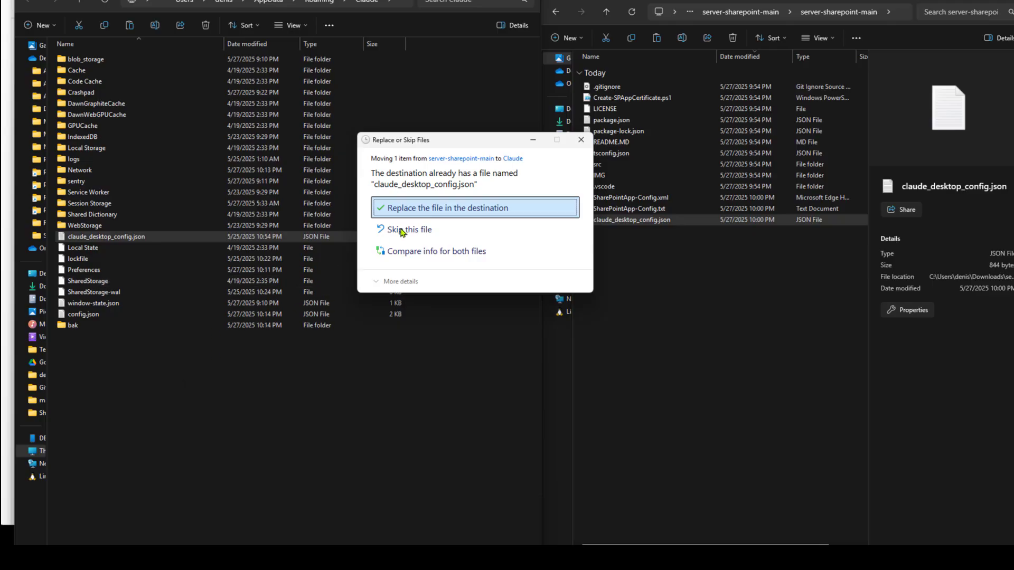
pyautogui.click(460, 207)
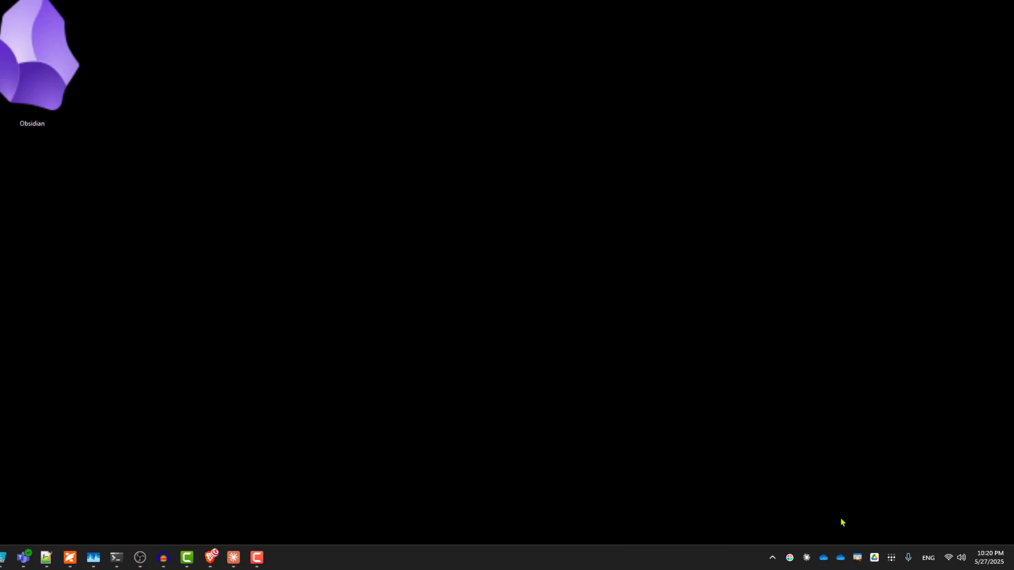
# - Quit the running Claude Desktop completely and launch it again so it loads the new MCP configuration
pyautogui.rightClick(805, 556)
pyautogui.click(462, 499)
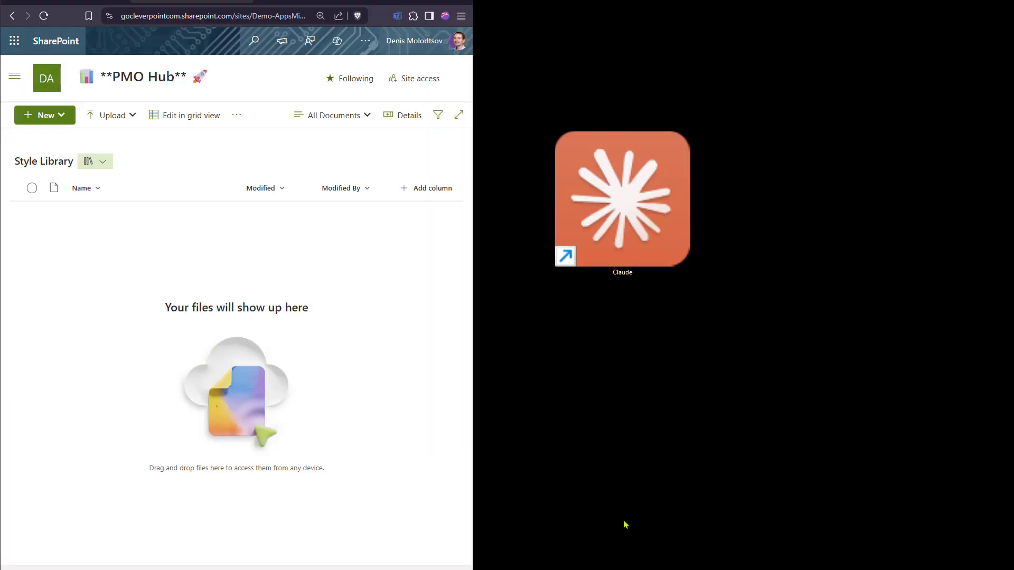
pyautogui.doubleClick(639, 232)
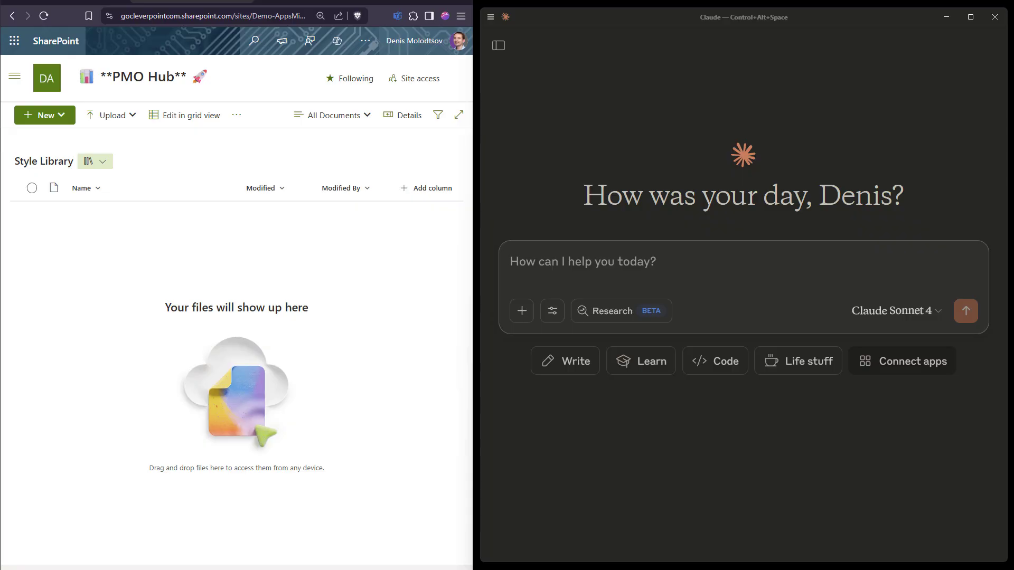
pyautogui.write('get all lists from')
pyautogui.hotkey('ctrl', 'v')
pyautogui.hotkey('shift', 'Return')
pyautogui.hotkey('shift', 'Return')
pyautogui.write('list them ')
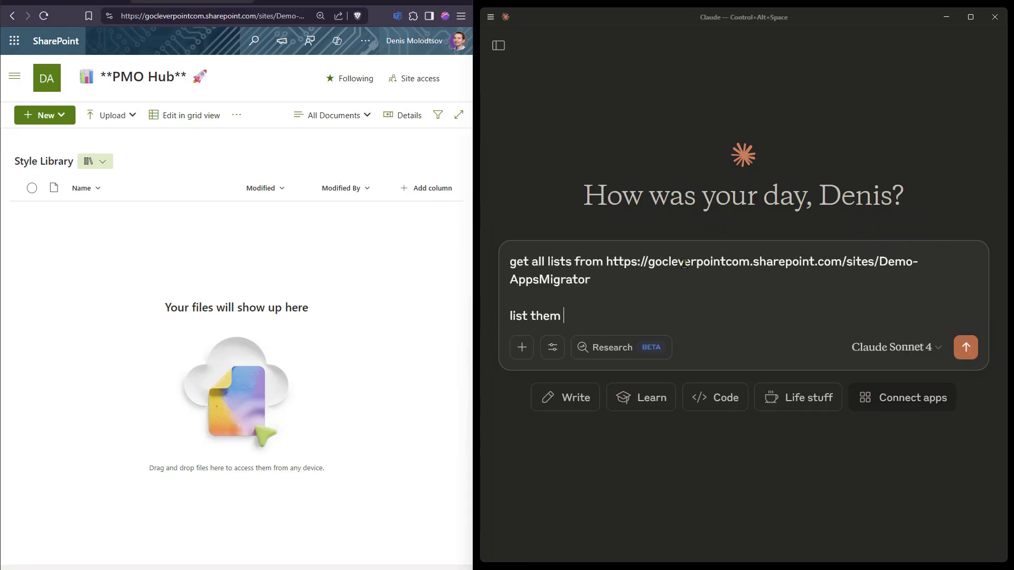
pyautogui.write('as a table')
pyautogui.press('Return')
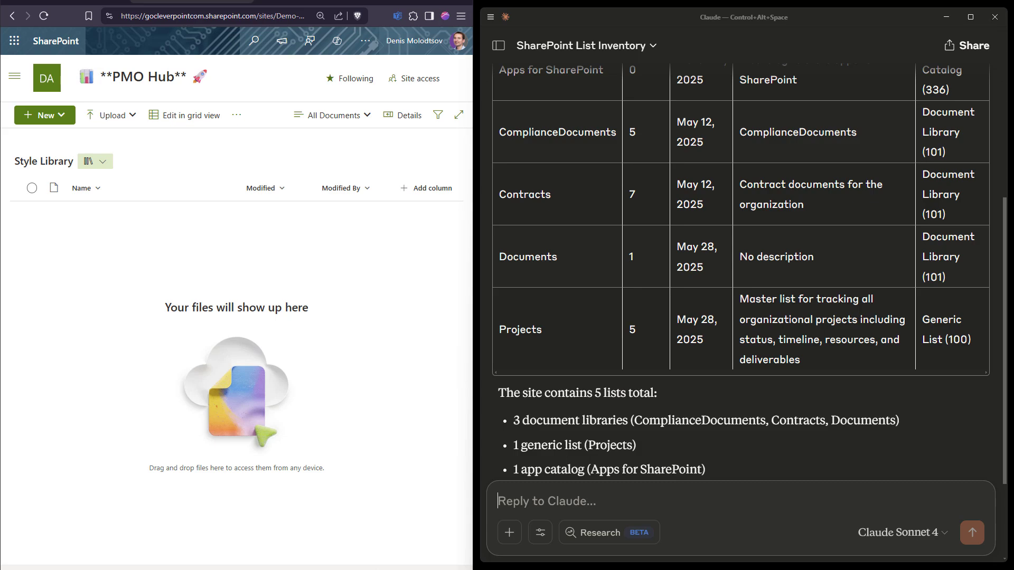
# - Ask Claude to create a SharePoint list called Latest AI News on Demo-AppsMigrator with appropriate columns and views, populated with 20 of today's internet news pieces
pyautogui.hotkey('ctrl', 'v')
pyautogui.press('Return')
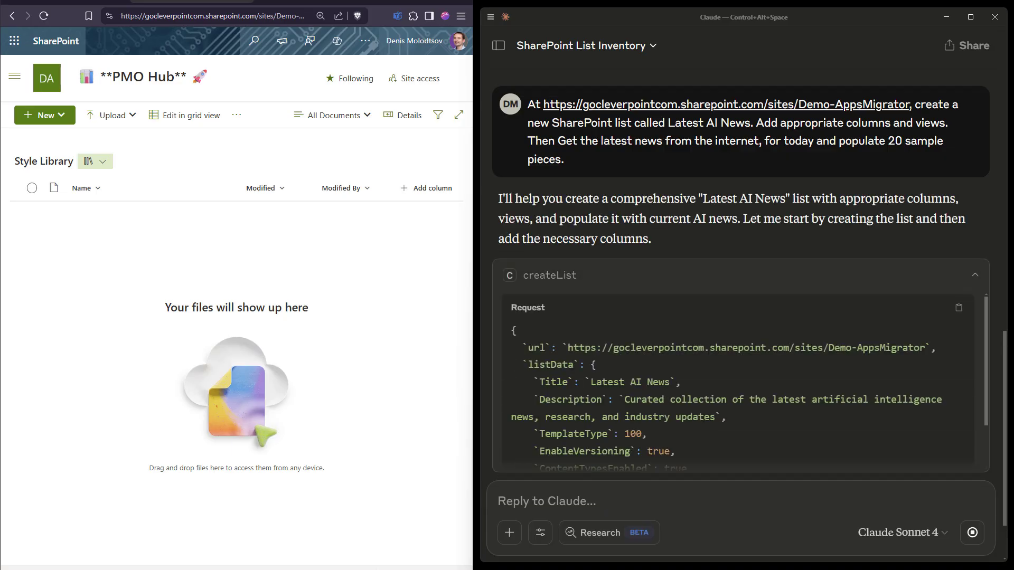
# - Open the Latest AI News list in SharePoint, widen the browser window and look through its High Priority News items
pyautogui.click(365, 41)
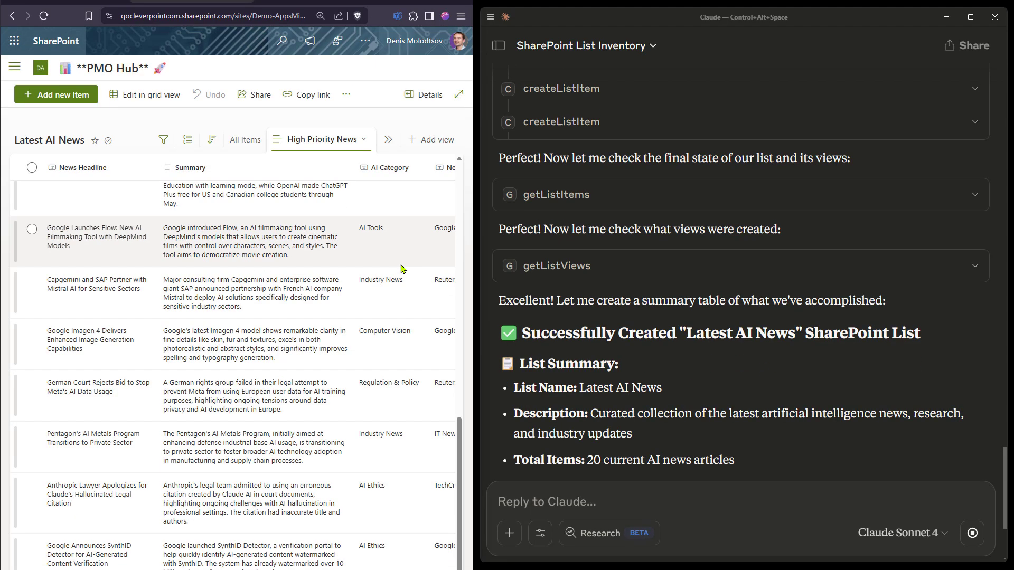
pyautogui.scroll(-5, 403, 268)
pyautogui.scroll(3, 403, 268)
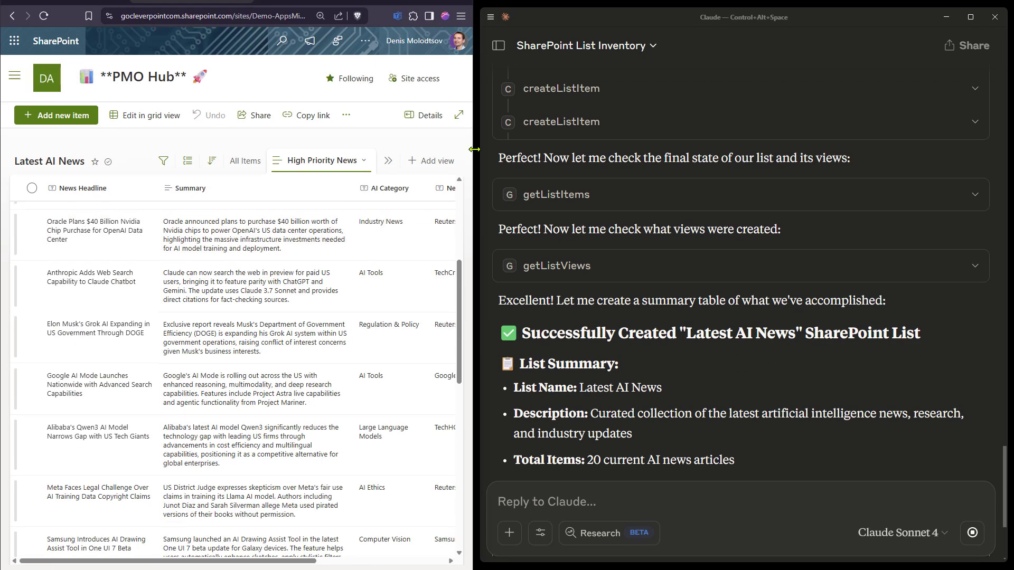
pyautogui.moveTo(473, 148); pyautogui.dragTo(1007, 180)
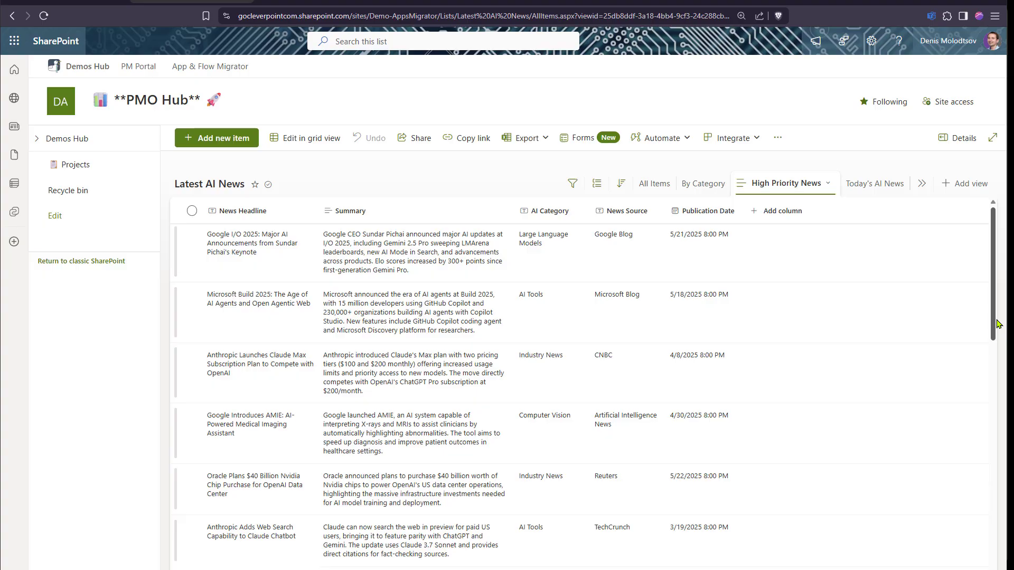
pyautogui.moveTo(998, 324); pyautogui.dragTo(1008, 532)
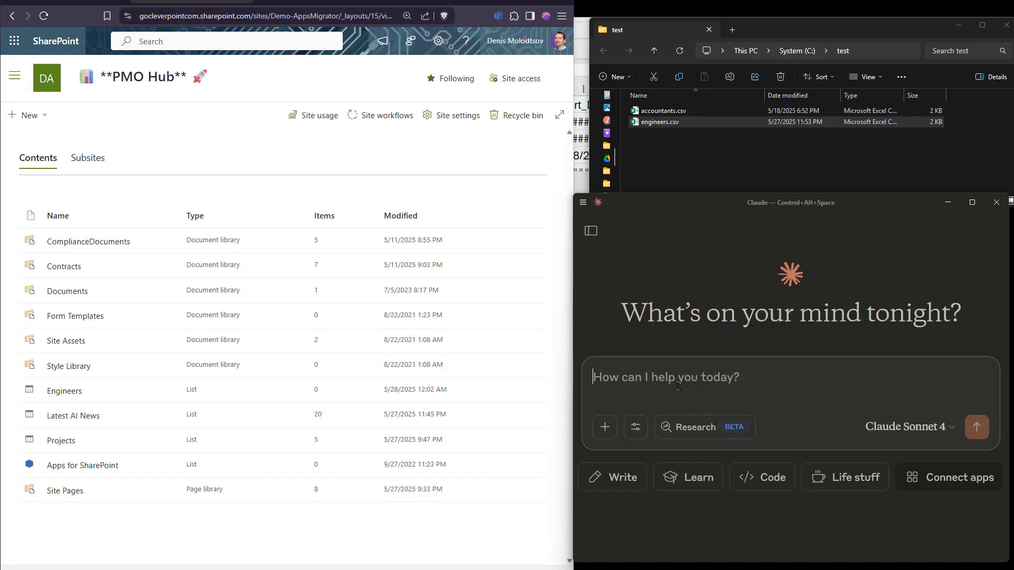
# - Ask Claude to import C:\test\engineers.csv into Demo-AppsMigrator as a new list called "Engineers", with columns based on the CSV, views and a left navigation link
pyautogui.hotkey('ctrl', 'v')
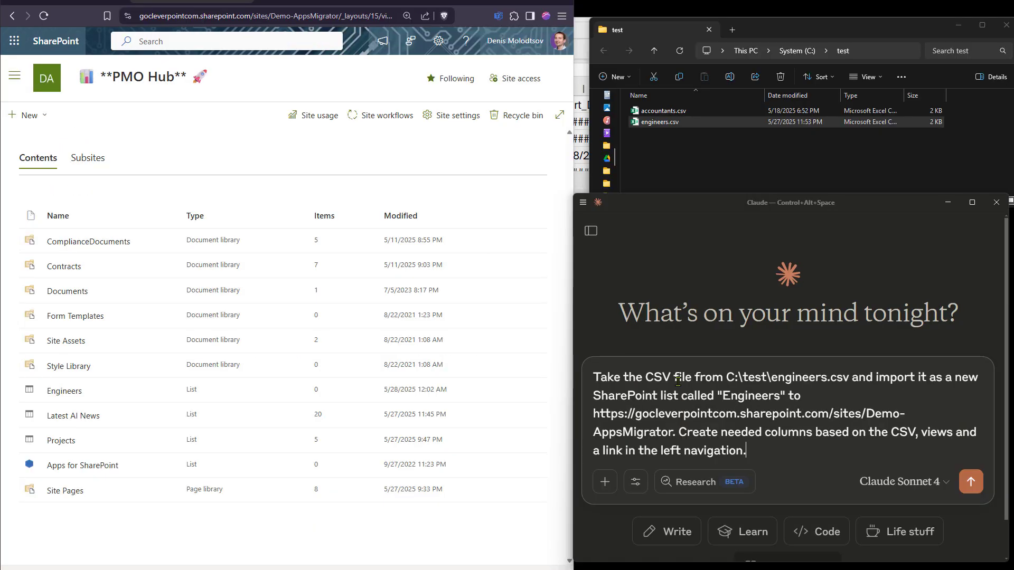
pyautogui.hotkey('shift', 'Return')
pyautogui.click(971, 500)
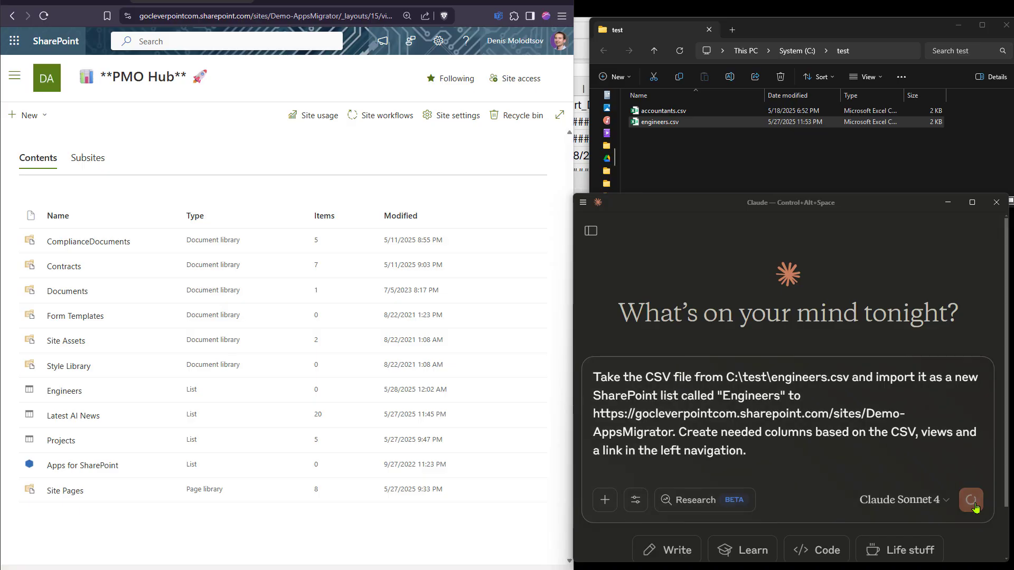
# - Open engineers.csv from the test folder in Excel to view the source data
pyautogui.doubleClick(658, 125)
pyautogui.click(581, 138)
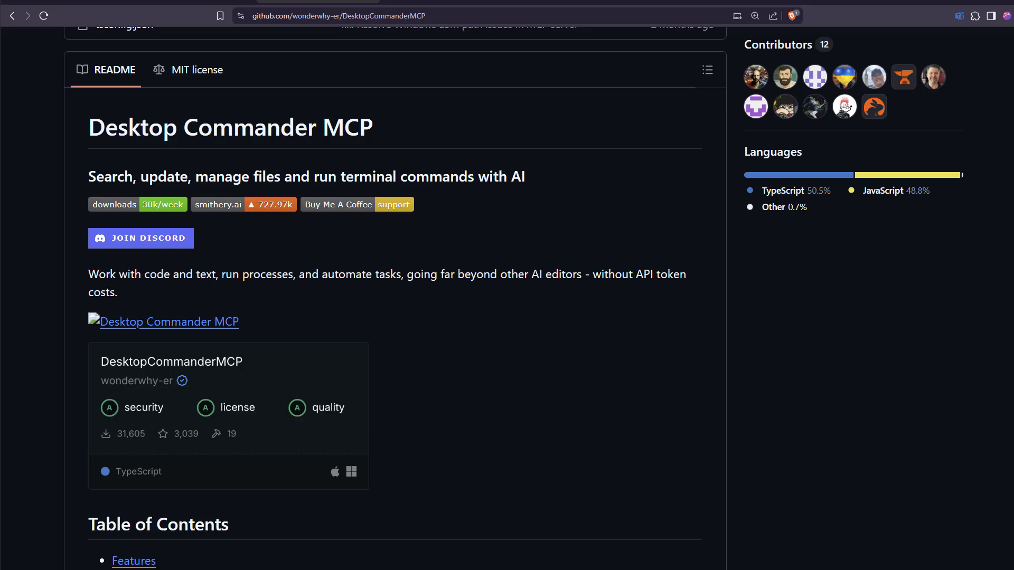
# - View the introduction of the Desktop Commander MCP README on GitHub
pyautogui.scroll(-1, 507, 298)
pyautogui.scroll(1, 507, 299)
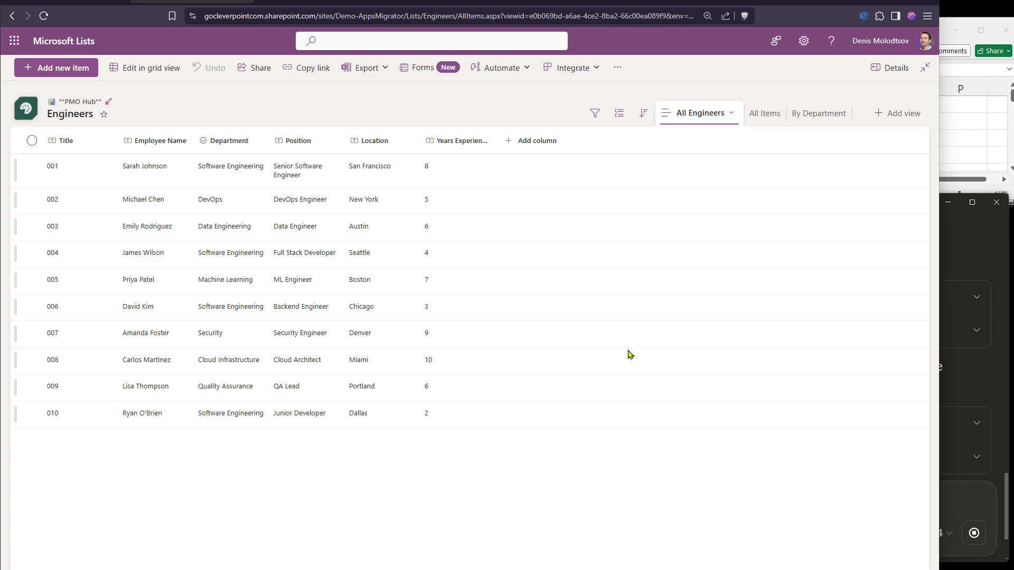
# - Bring the engineers.csv workbook forward and enlarge its window to compare its rows with the Engineers list in SharePoint
pyautogui.click(973, 127)
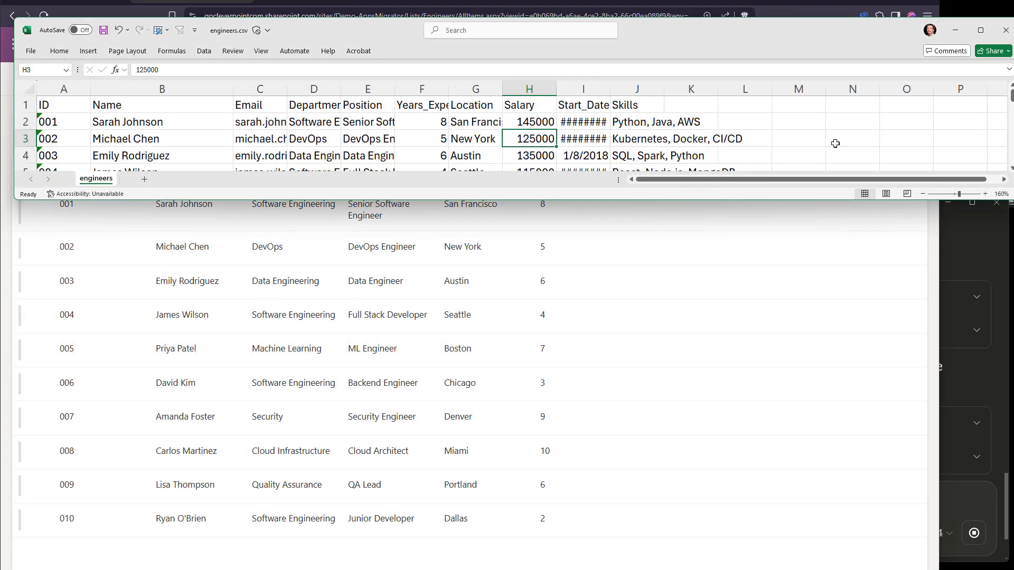
pyautogui.moveTo(503, 201); pyautogui.dragTo(503, 318)
pyautogui.click(248, 387)
pyautogui.click(964, 194)
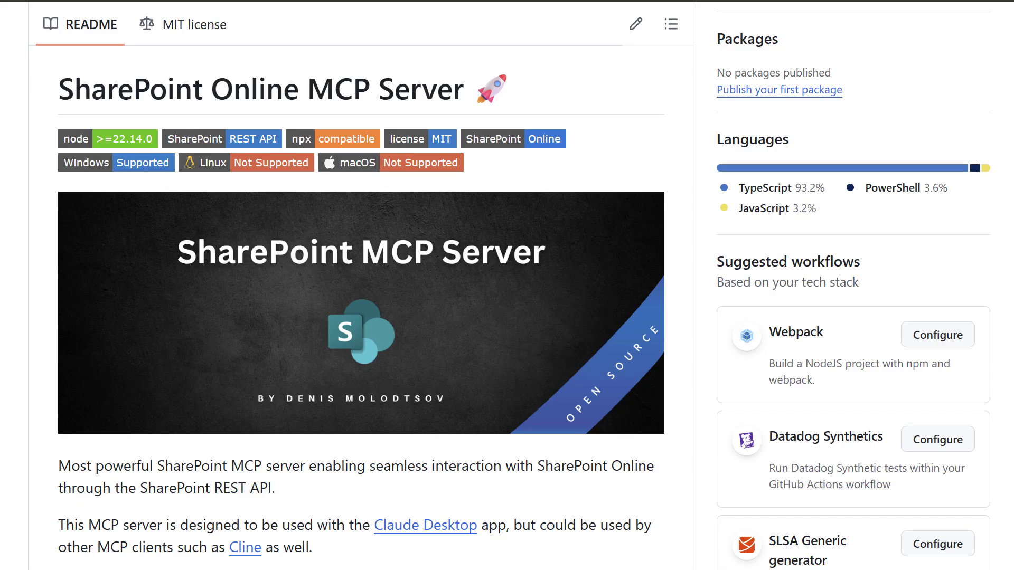
# - Review the SharePoint Operations Availability tables in the SharePoint Online MCP Server README on GitHub
pyautogui.scroll(-20, 360, 306)
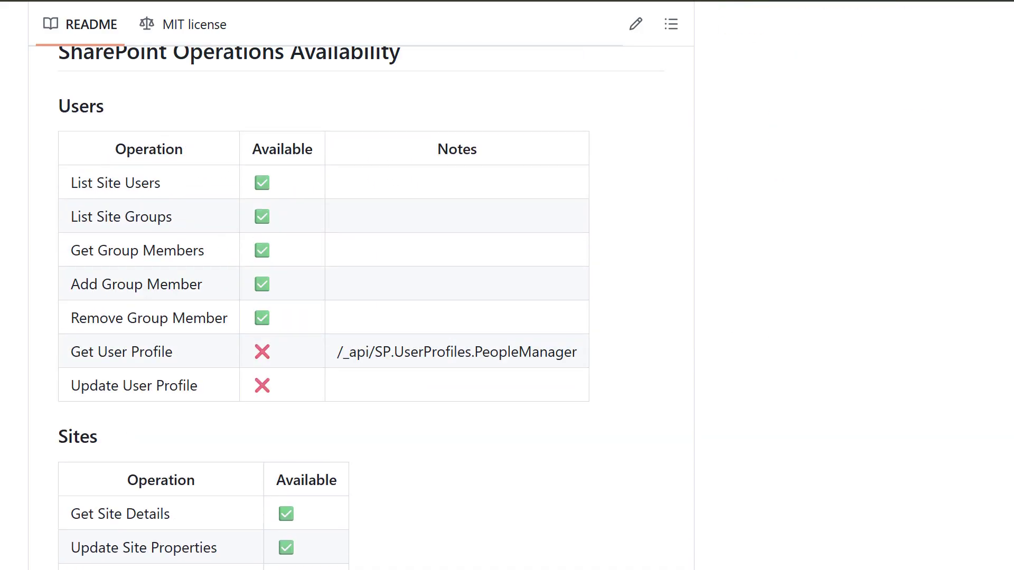
pyautogui.scroll(1, 361, 306)
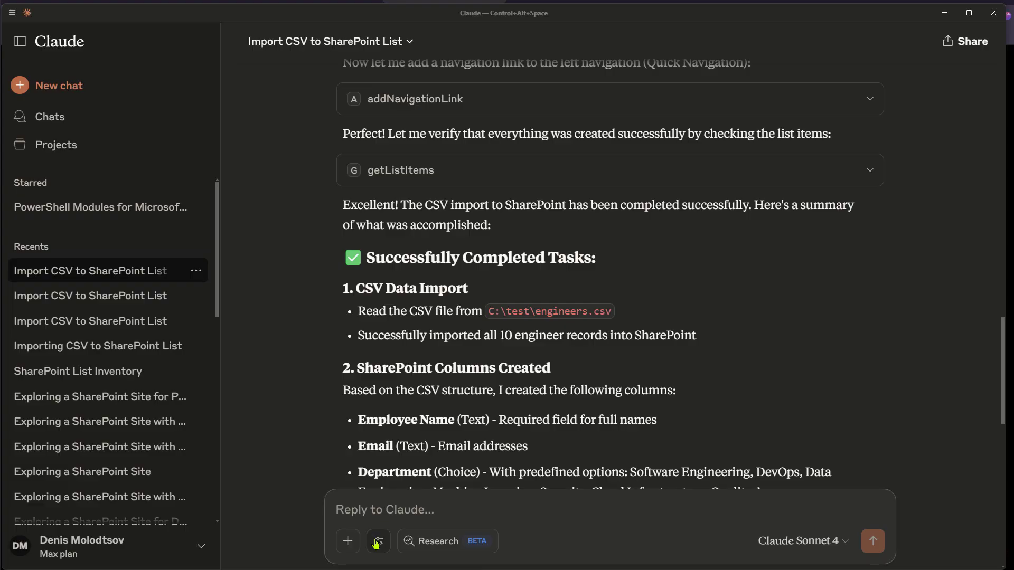
# - Disable content type tools of the SharePoint MCP server in Claude, including createListContentType and deleteListContentType
pyautogui.click(379, 541)
pyautogui.click(553, 483)
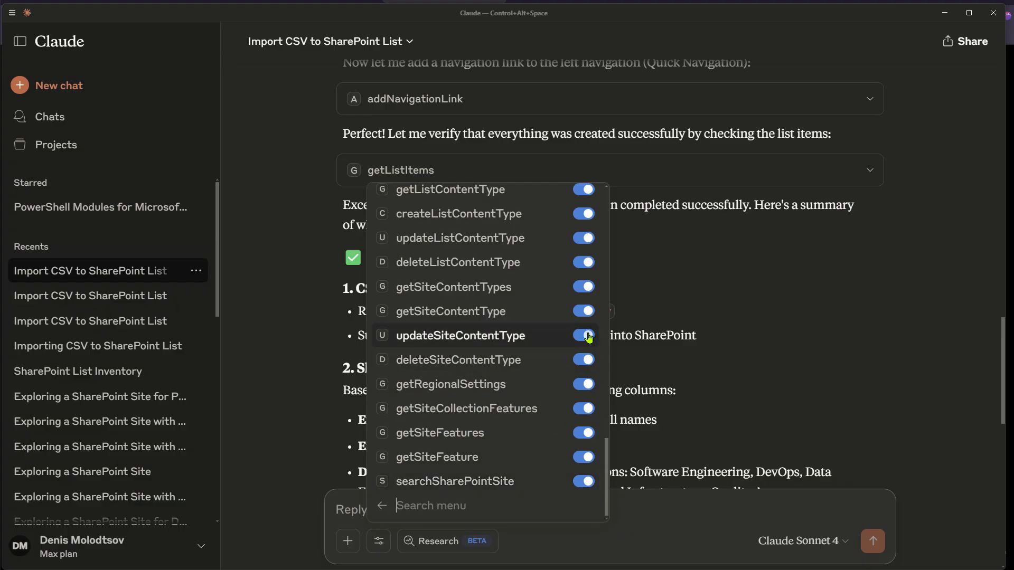
pyautogui.click(584, 360)
pyautogui.click(584, 384)
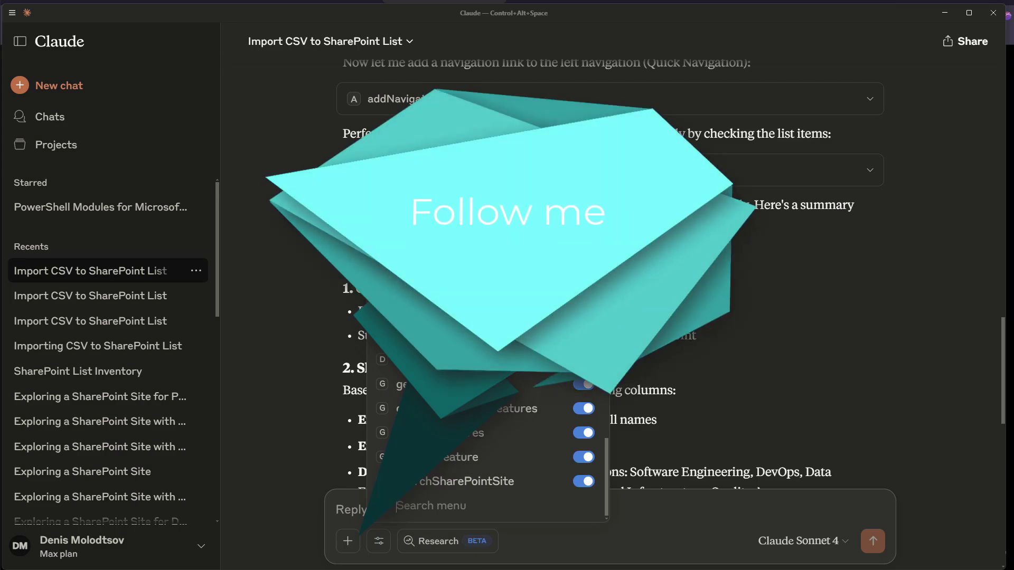
pyautogui.scroll(5, 491, 438)
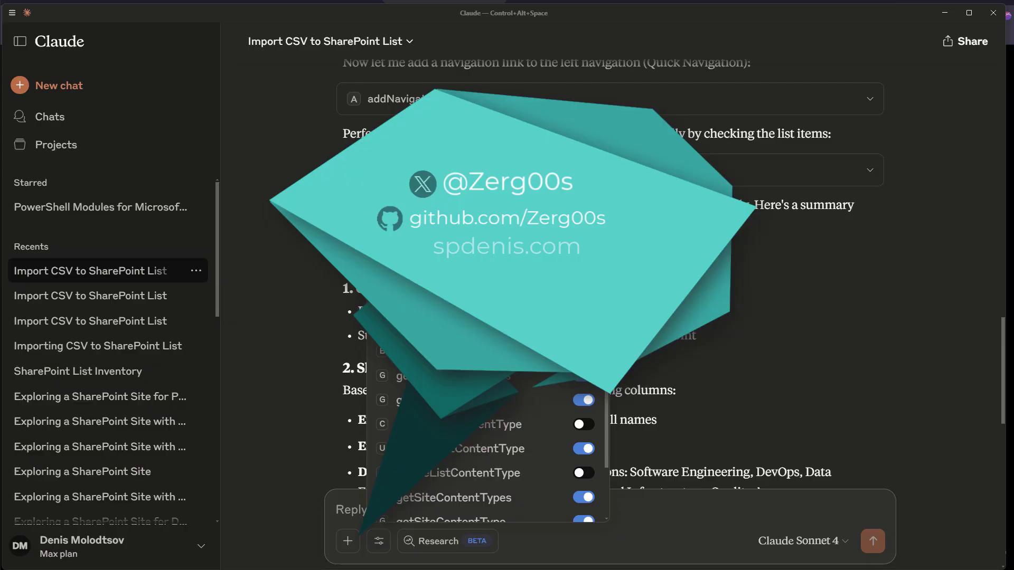